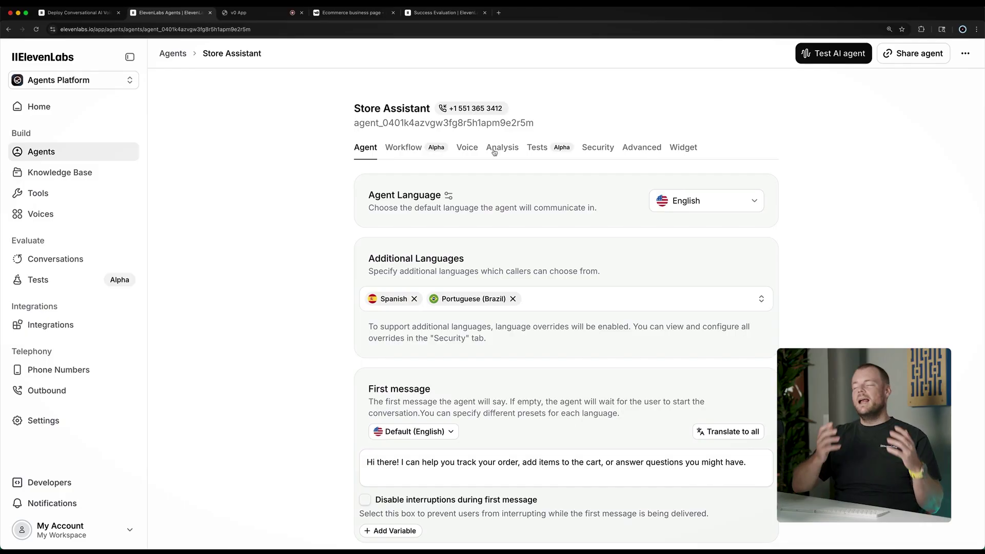
Step: Open the Analysis tab of the Store Assistant agent
{"action": "left_click", "coordinate": [494, 152]}
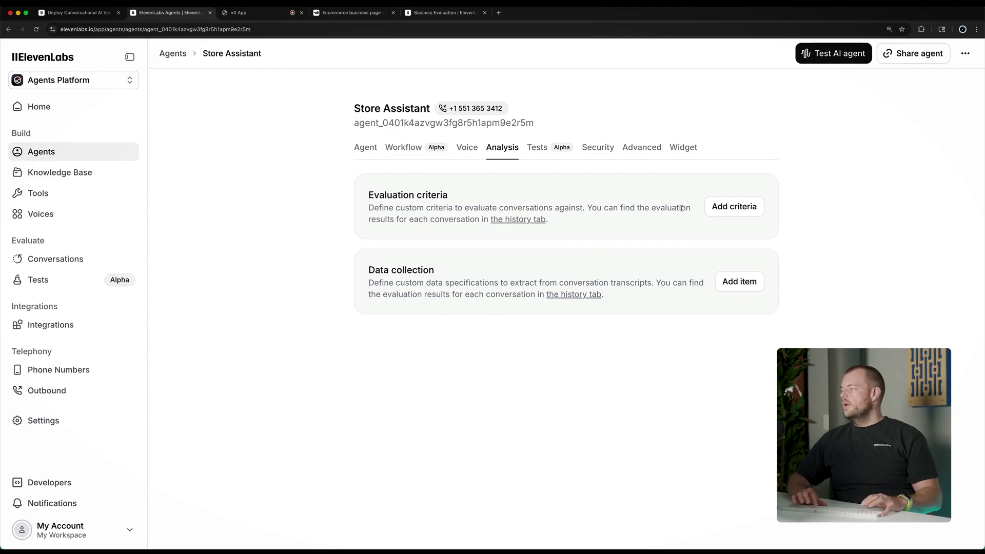
Step: Add a customer_satisfaction criterion whose prompt checks the customer was satisfied and not upset
{"action": "left_click", "coordinate": [734, 206]}
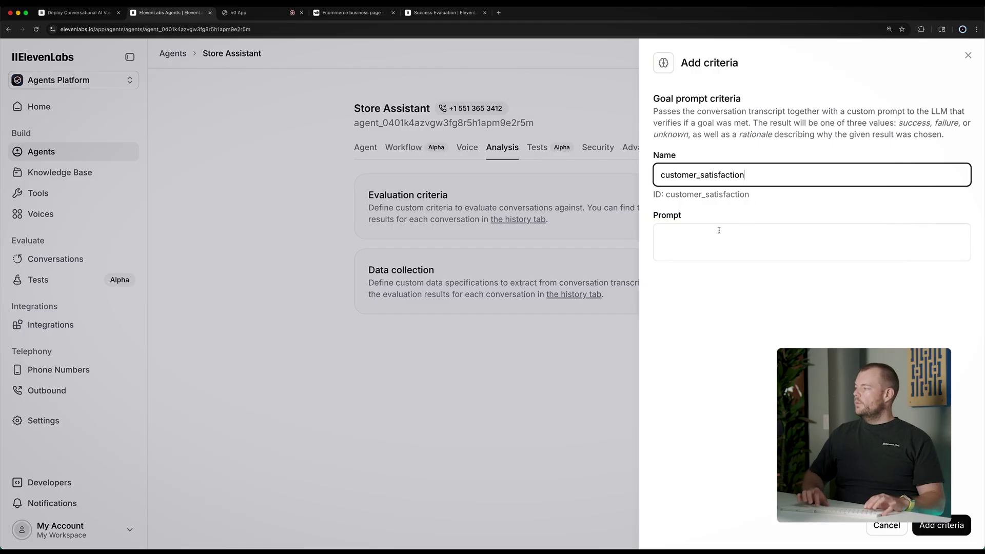
{"action": "left_click", "coordinate": [701, 240]}
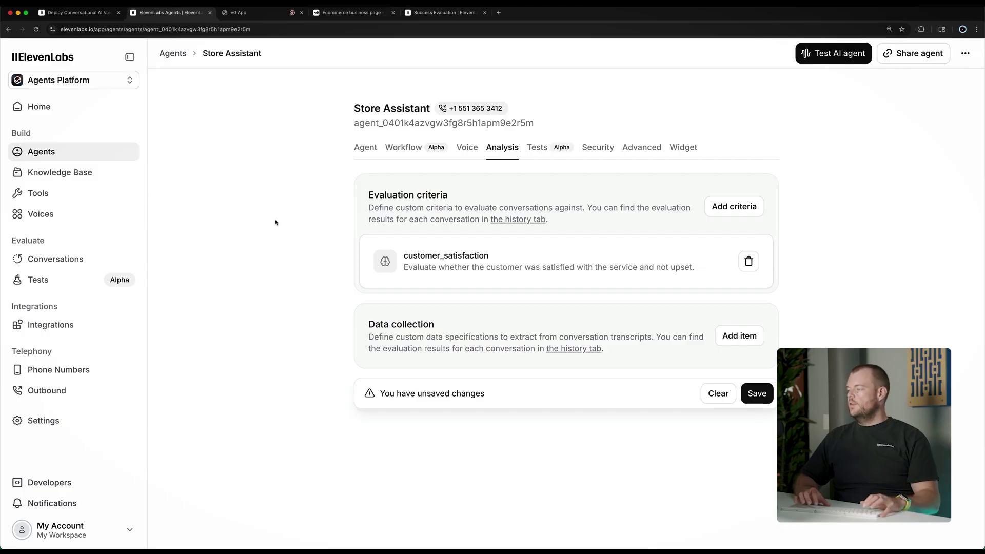
Step: Add an order_found criterion whose prompt checks the customer's order was successfully found
{"action": "left_click", "coordinate": [738, 210]}
{"action": "left_click", "coordinate": [757, 170]}
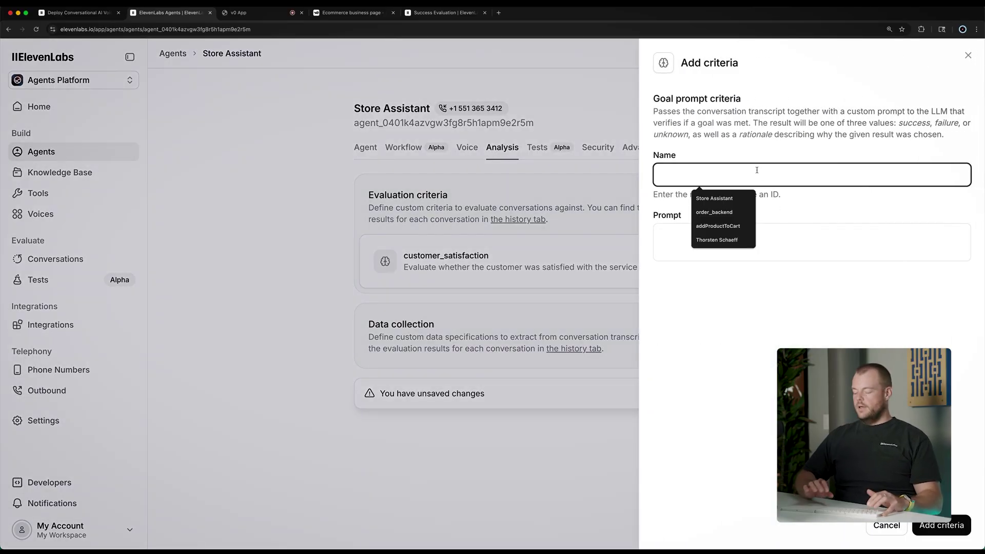
{"action": "type", "text": "order"}
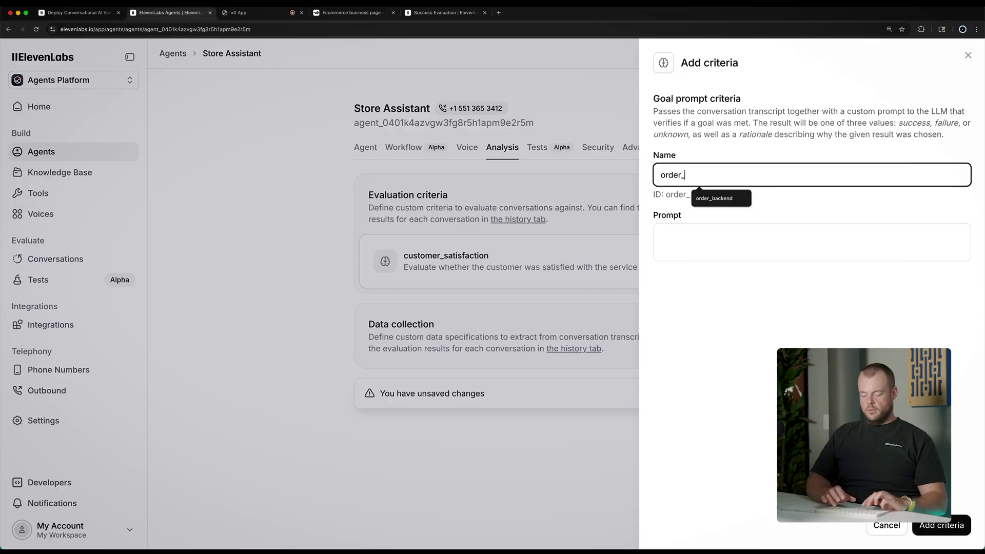
{"action": "type", "text": "_found"}
{"action": "left_click", "coordinate": [719, 234]}
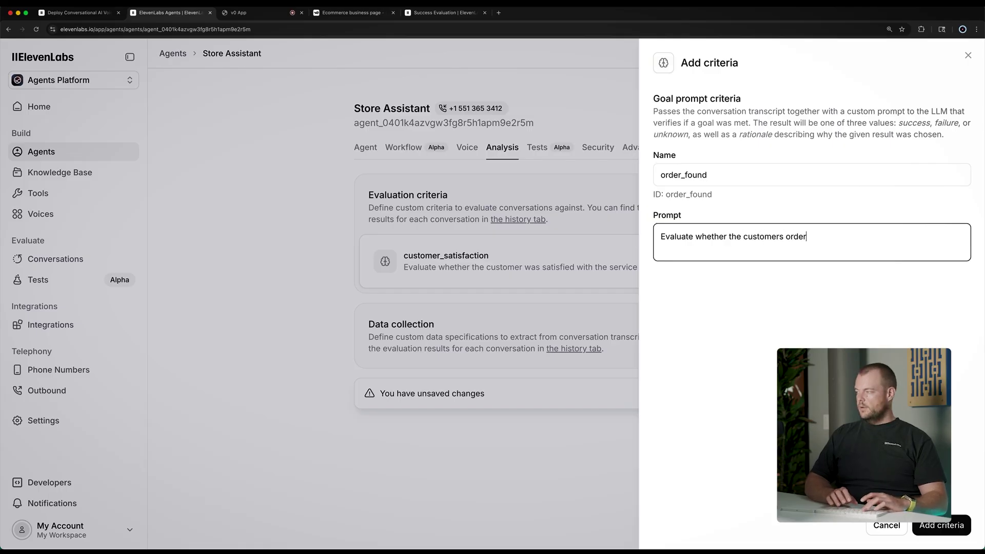
{"action": "type", "text": "was successfully found"}
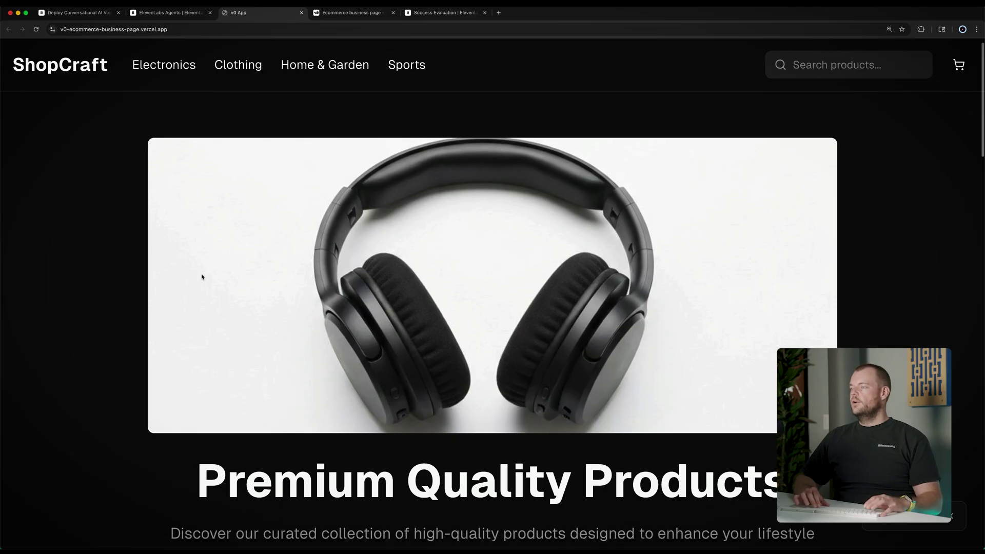
Step: Hold a test voice call with the ShopCraft store assistant, then end the conversation
{"action": "scroll", "coordinate": [202, 277], "scroll_direction": "up", "scroll_amount": 1}
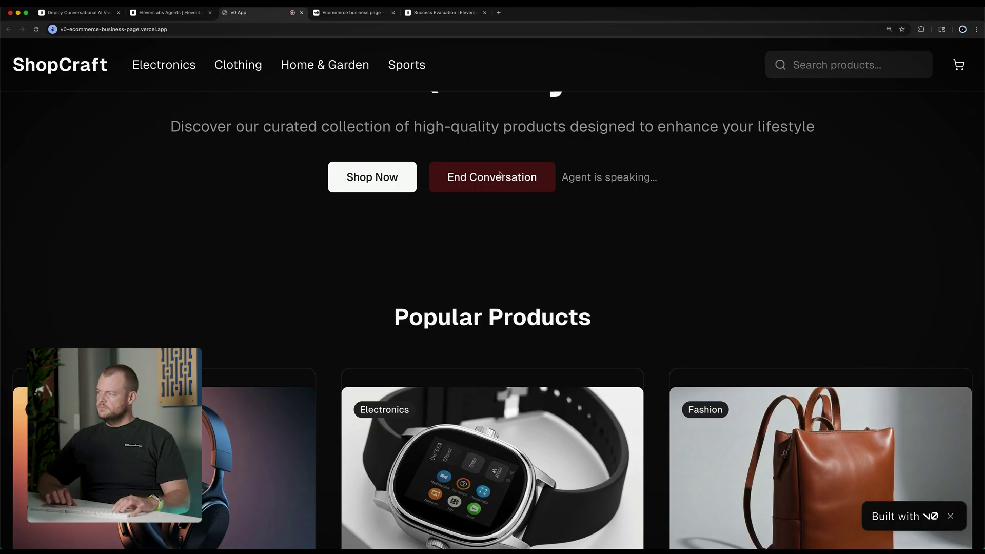
{"action": "left_click", "coordinate": [500, 175]}
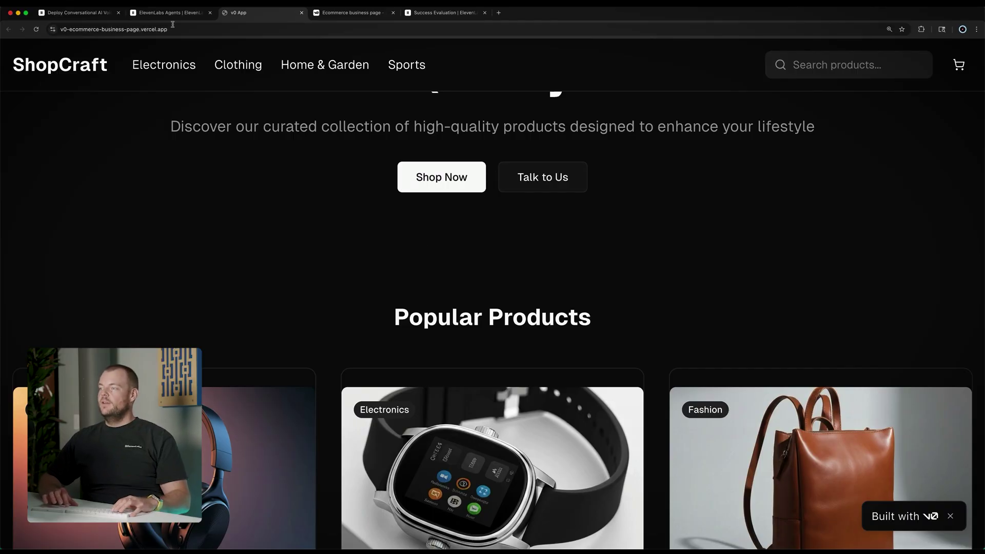
Step: Open the Conversations call history and the newest Store Assistant call's details
{"action": "key", "text": "ctrl+shift+Tab"}
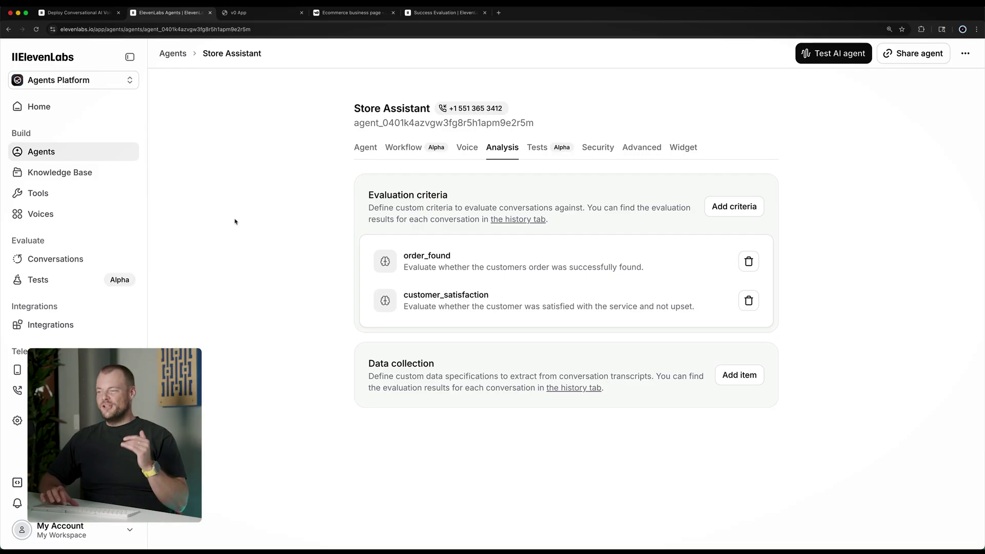
{"action": "key", "text": "c"}
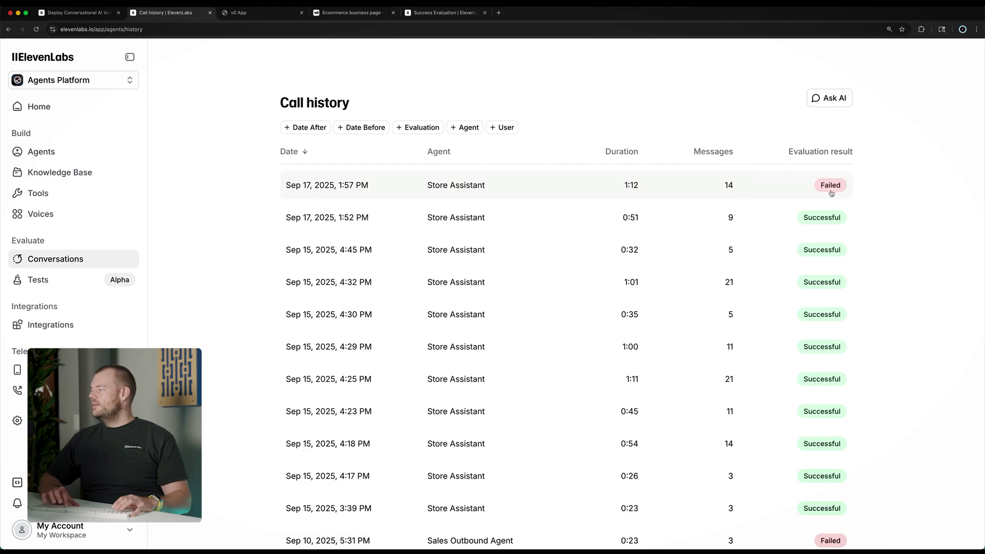
{"action": "left_click", "coordinate": [727, 186]}
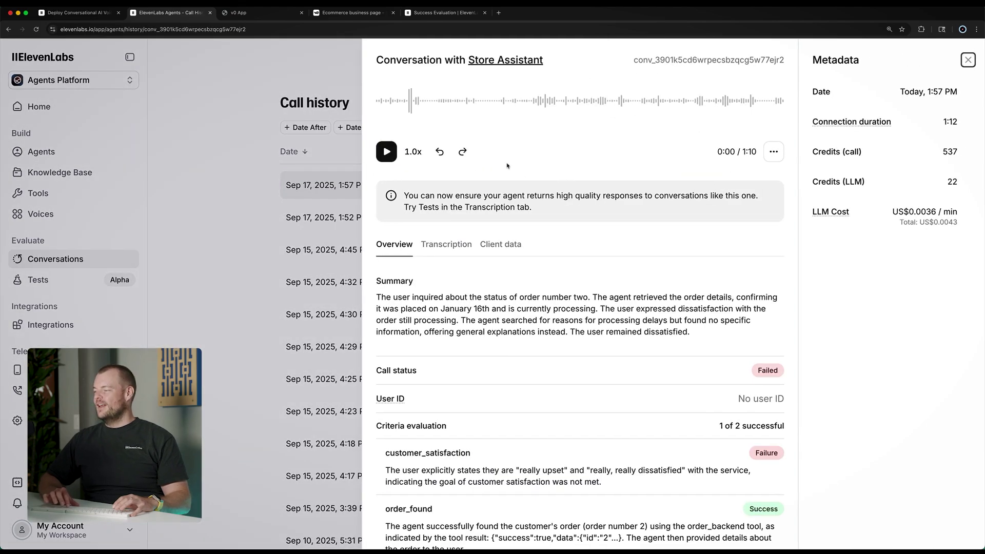
{"action": "scroll", "coordinate": [506, 272], "scroll_direction": "down", "scroll_amount": 1}
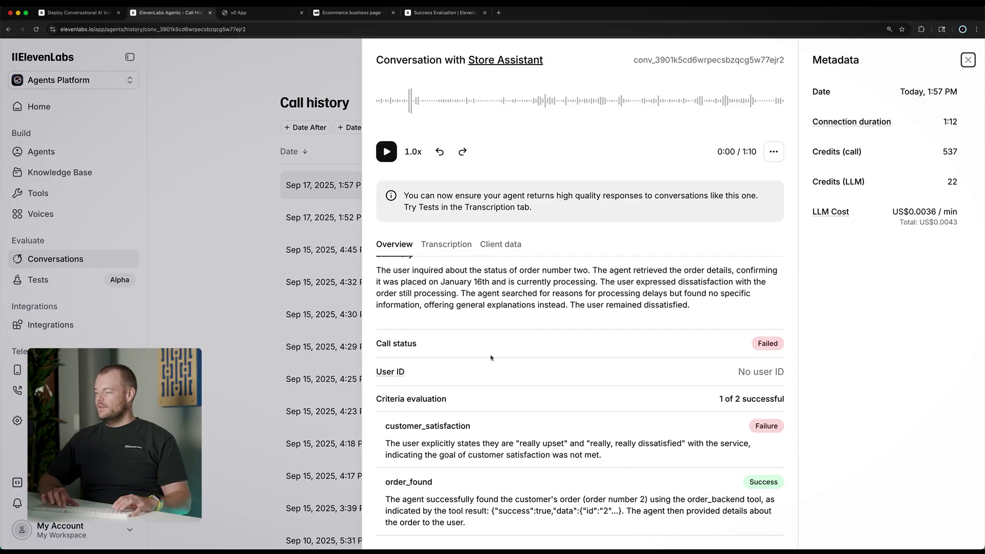
Step: Review the criteria results, noting order_found's explanation and the order id returned by the tool
{"action": "double_click", "coordinate": [406, 426]}
{"action": "double_click", "coordinate": [414, 427]}
{"action": "double_click", "coordinate": [399, 481]}
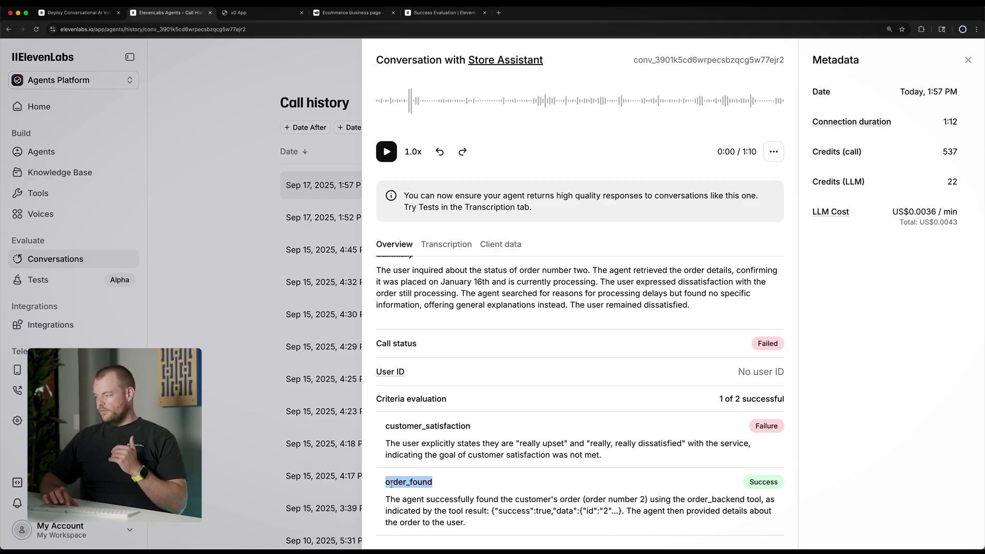
{"action": "double_click", "coordinate": [568, 513]}
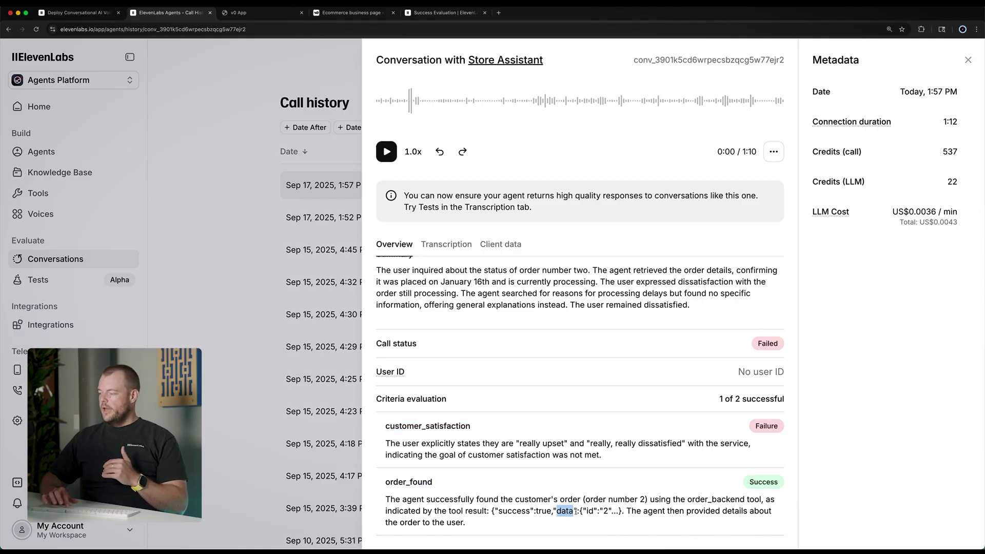
{"action": "left_click_drag", "start_coordinate": [576, 511], "coordinate": [627, 515]}
{"action": "left_click", "coordinate": [594, 509]}
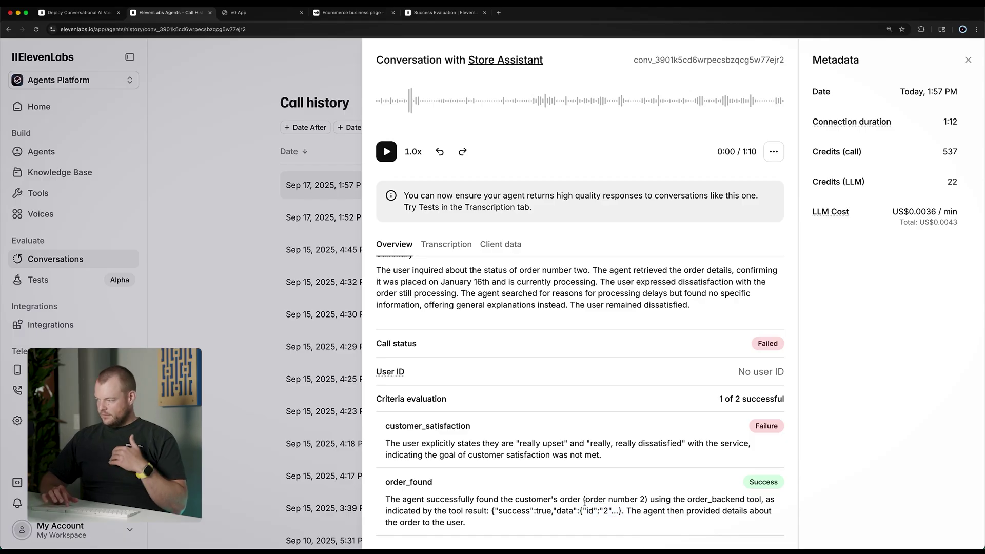
{"action": "triple_click", "coordinate": [584, 511]}
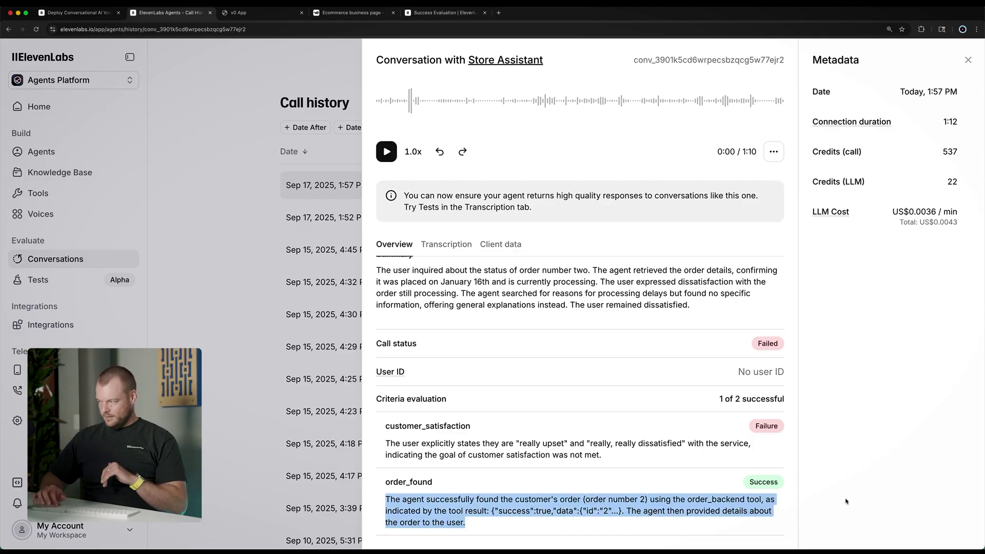
{"action": "left_click", "coordinate": [768, 482]}
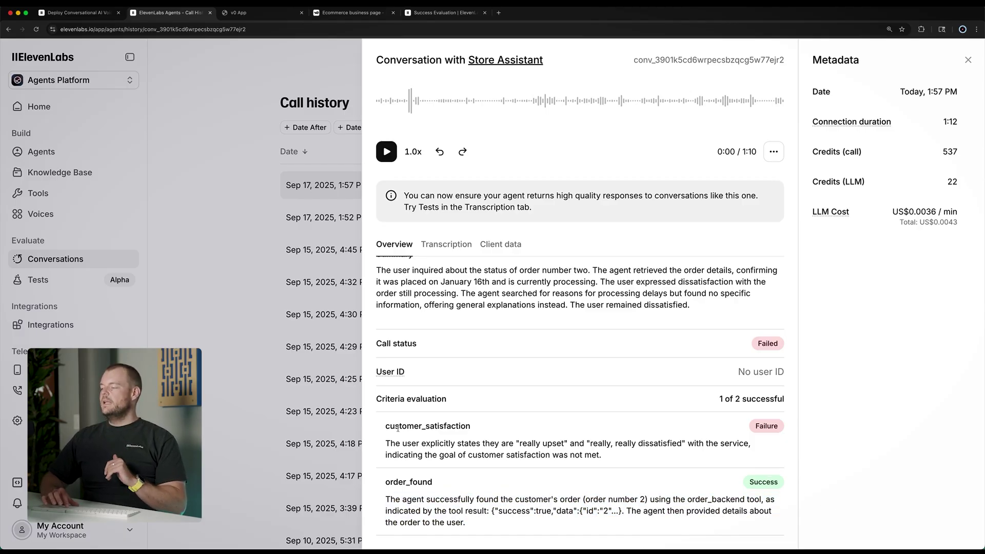
Step: Read the failed customer_satisfaction explanation, then close the call details
{"action": "double_click", "coordinate": [399, 426]}
{"action": "left_click", "coordinate": [408, 426]}
{"action": "double_click", "coordinate": [416, 426]}
{"action": "triple_click", "coordinate": [411, 444]}
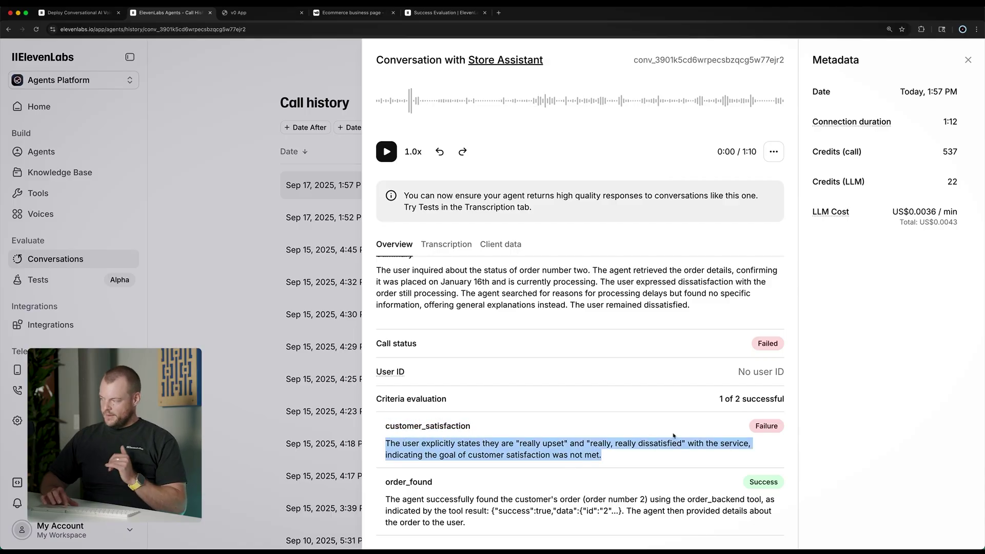
{"action": "left_click", "coordinate": [768, 433]}
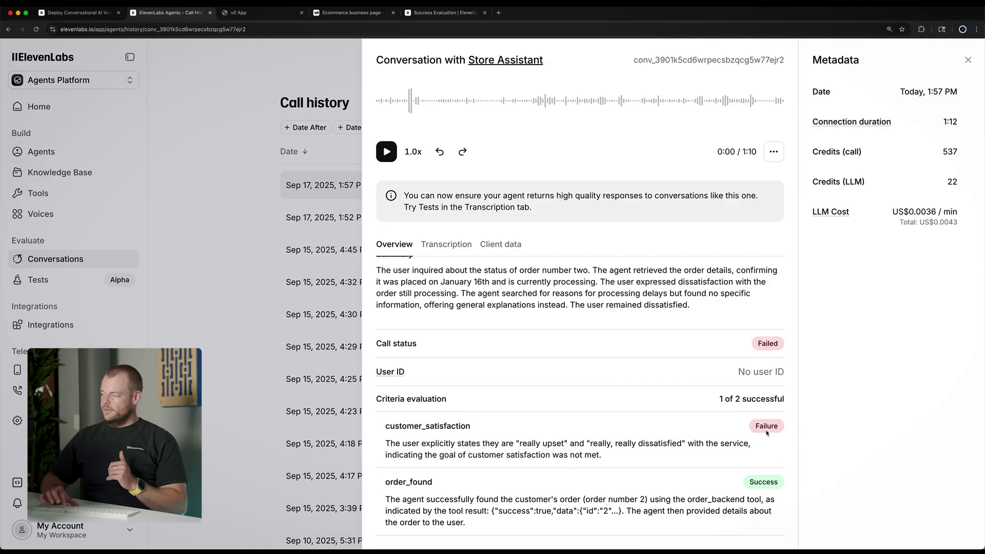
{"action": "triple_click", "coordinate": [610, 445]}
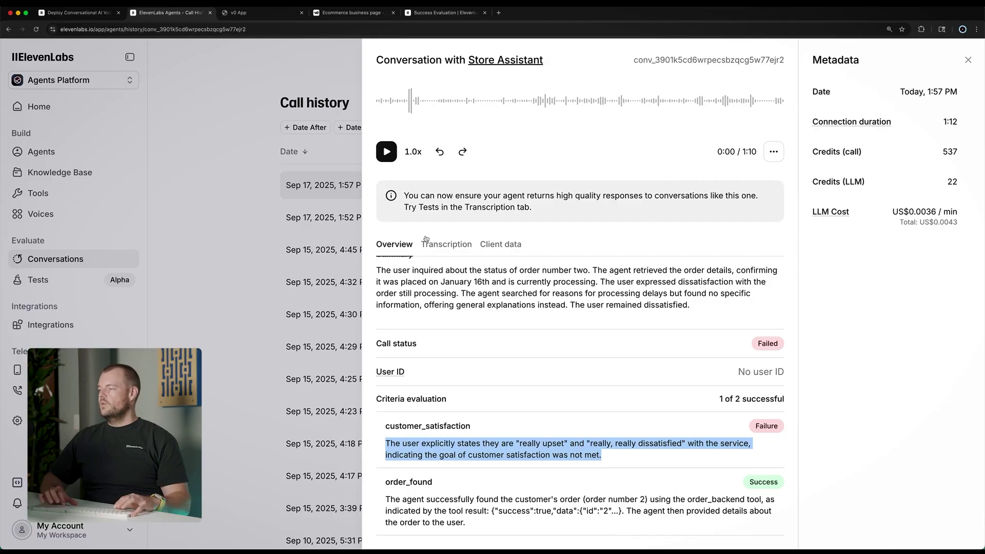
{"action": "left_click", "coordinate": [238, 199]}
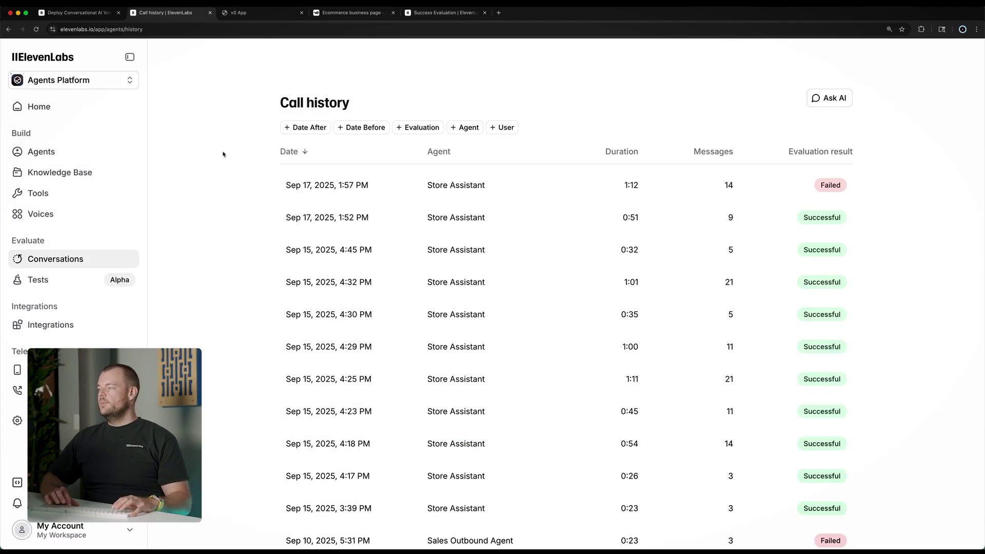
Step: Start a second voice conversation on the ShopCraft page, then end it
{"action": "left_click", "coordinate": [261, 17]}
{"action": "left_click", "coordinate": [507, 190]}
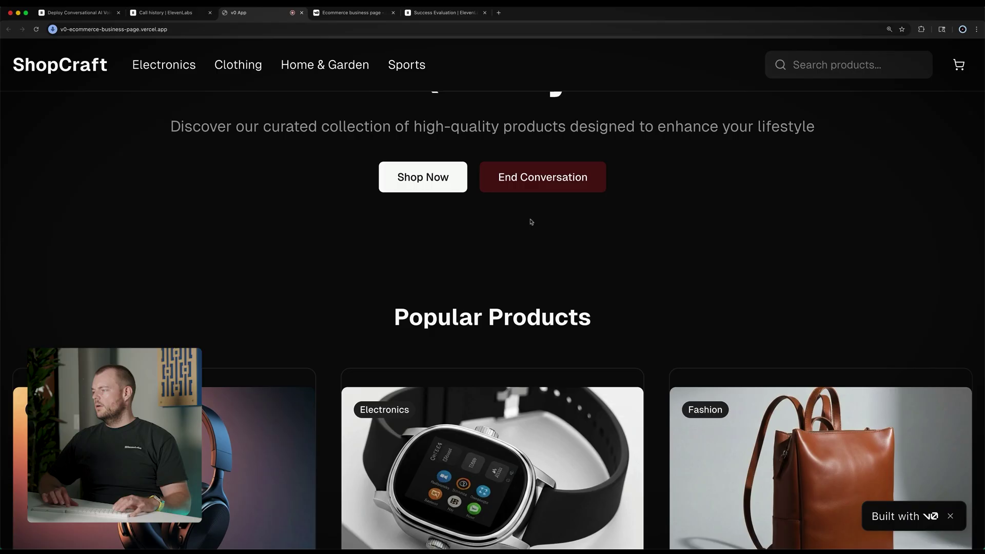
{"action": "scroll", "coordinate": [531, 222], "scroll_direction": "up", "scroll_amount": 3}
{"action": "scroll", "coordinate": [531, 222], "scroll_direction": "down", "scroll_amount": 4}
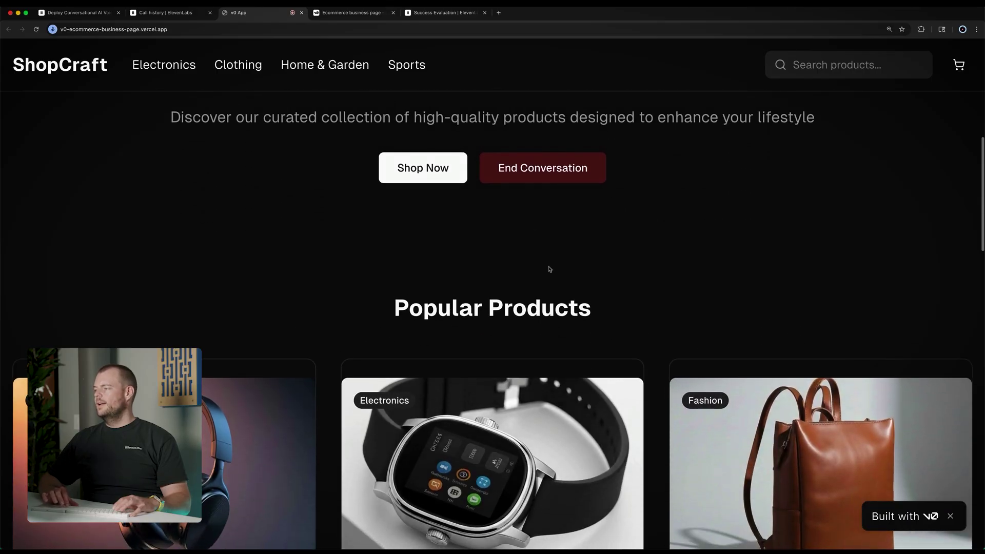
{"action": "scroll", "coordinate": [560, 251], "scroll_direction": "up", "scroll_amount": 2}
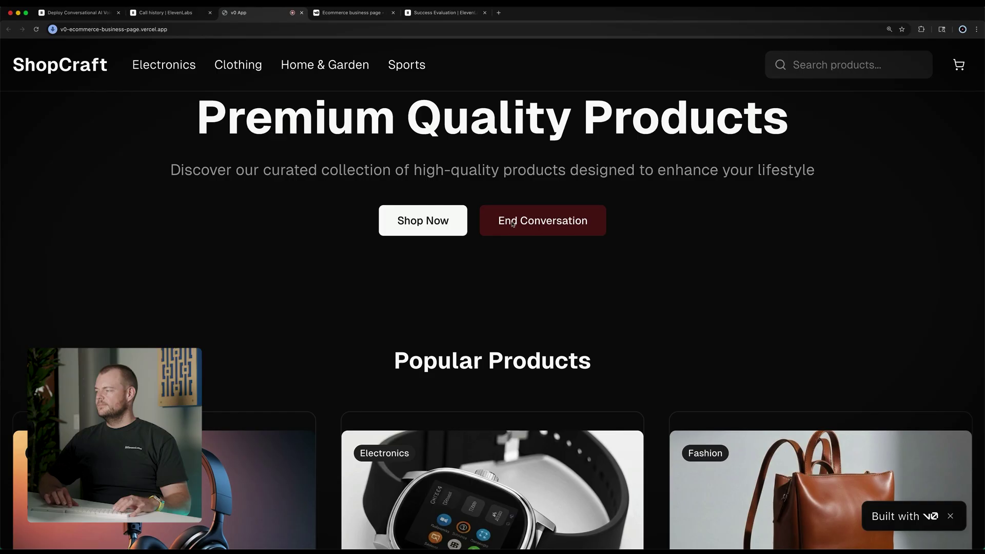
{"action": "left_click", "coordinate": [510, 223]}
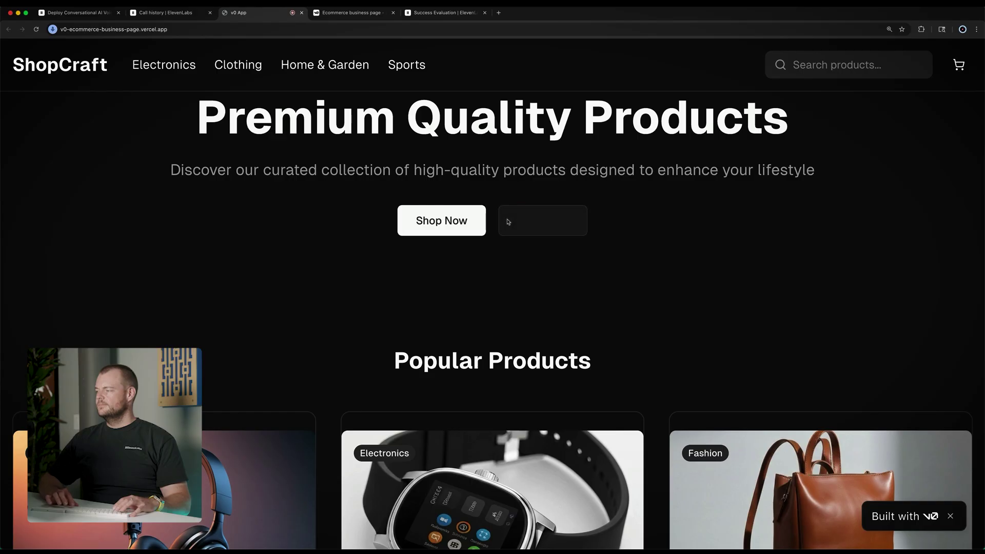
Step: Open the most recent Store Assistant call's details from the call history
{"action": "left_click", "coordinate": [176, 14]}
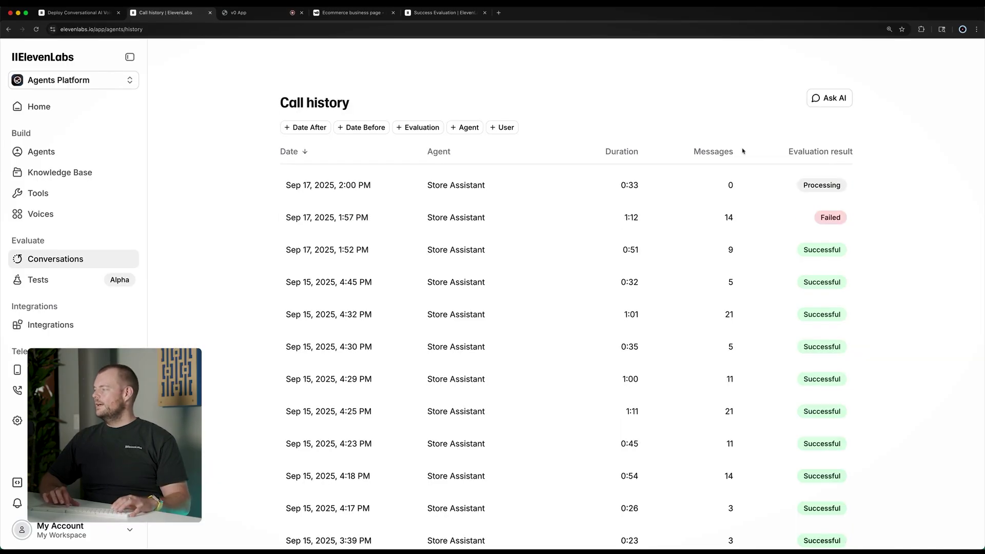
{"action": "mouse_move", "coordinate": [820, 189]}
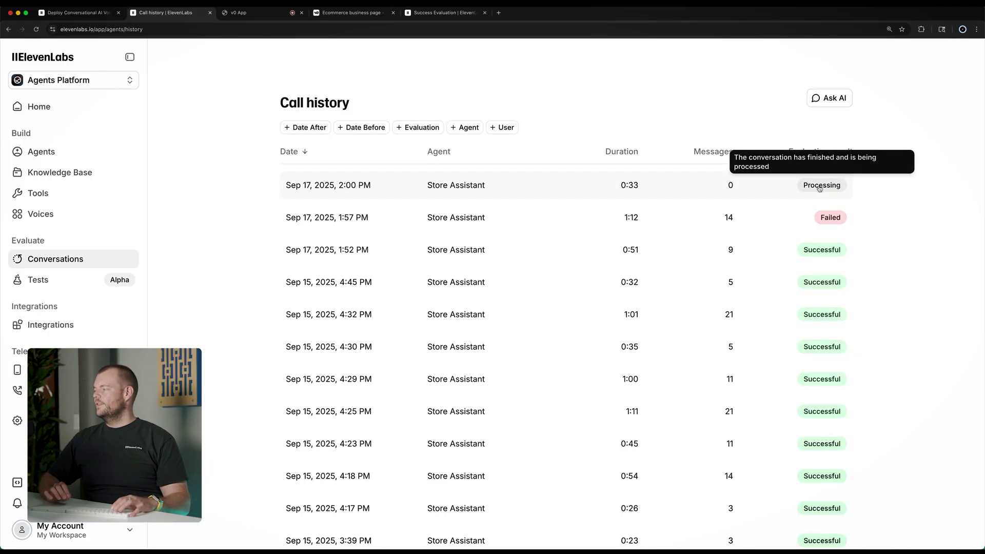
{"action": "left_click", "coordinate": [731, 189]}
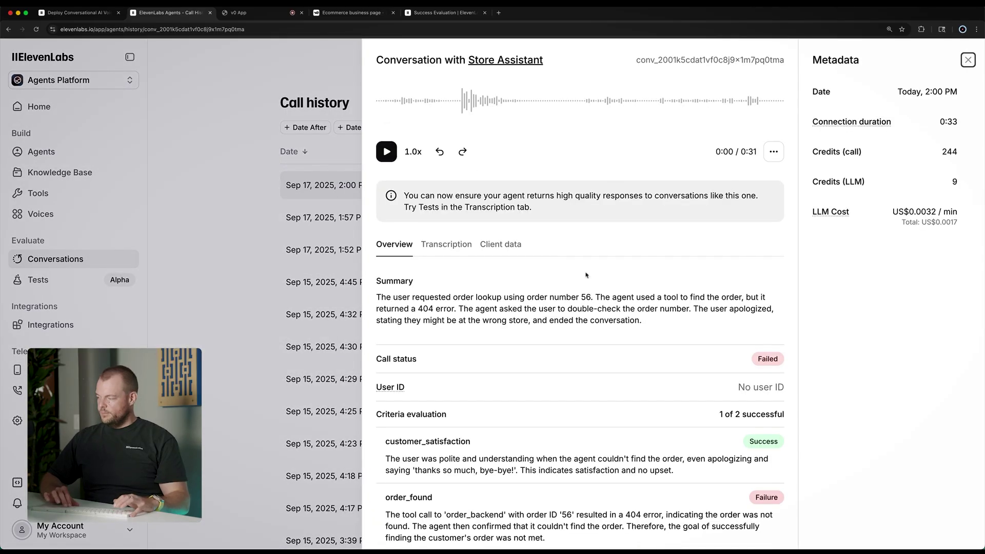
{"action": "scroll", "coordinate": [572, 316], "scroll_direction": "down", "scroll_amount": 1}
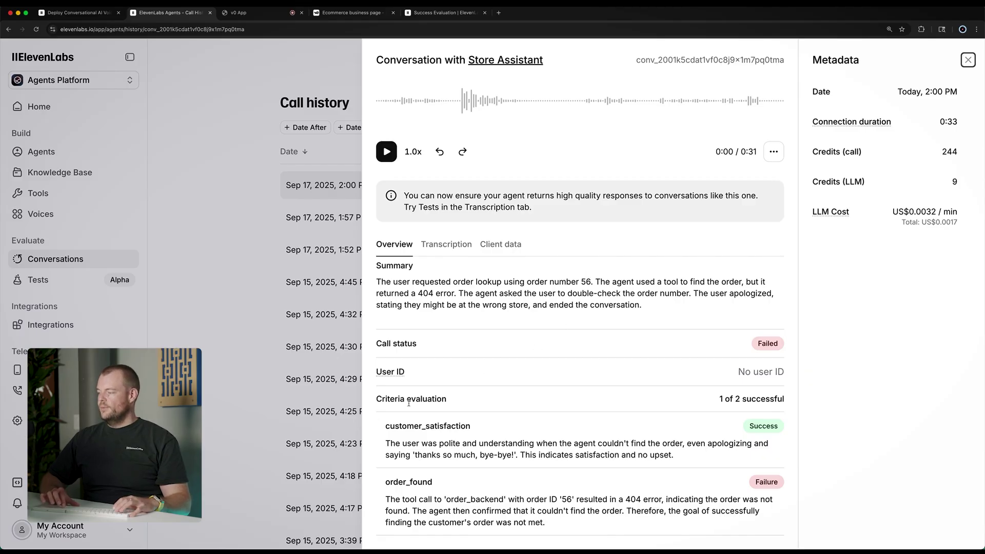
Step: Review the customer_satisfaction criterion's rationale for its Success result
{"action": "double_click", "coordinate": [390, 426]}
{"action": "left_click", "coordinate": [390, 426]}
{"action": "double_click", "coordinate": [390, 426]}
{"action": "left_click", "coordinate": [446, 439]}
{"action": "double_click", "coordinate": [410, 426]}
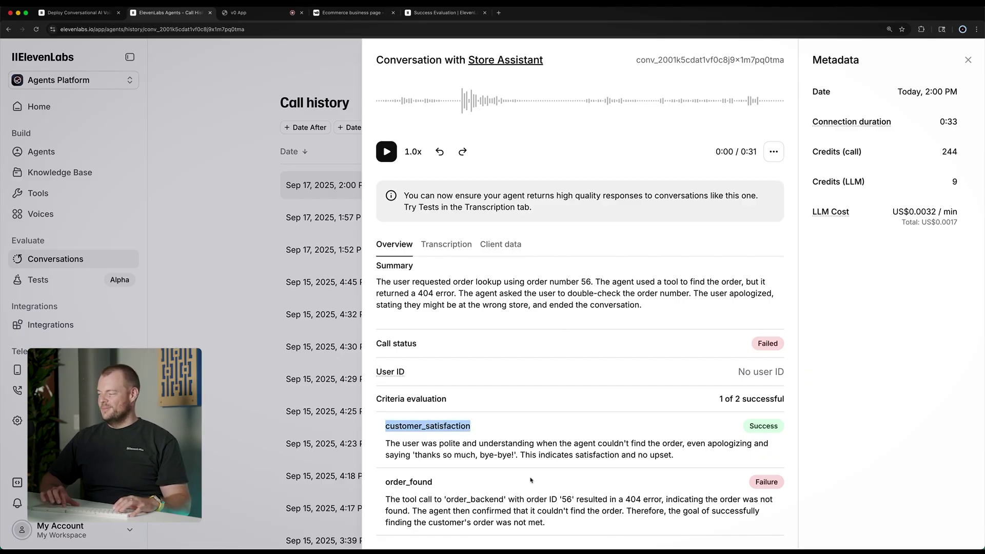
{"action": "triple_click", "coordinate": [695, 442]}
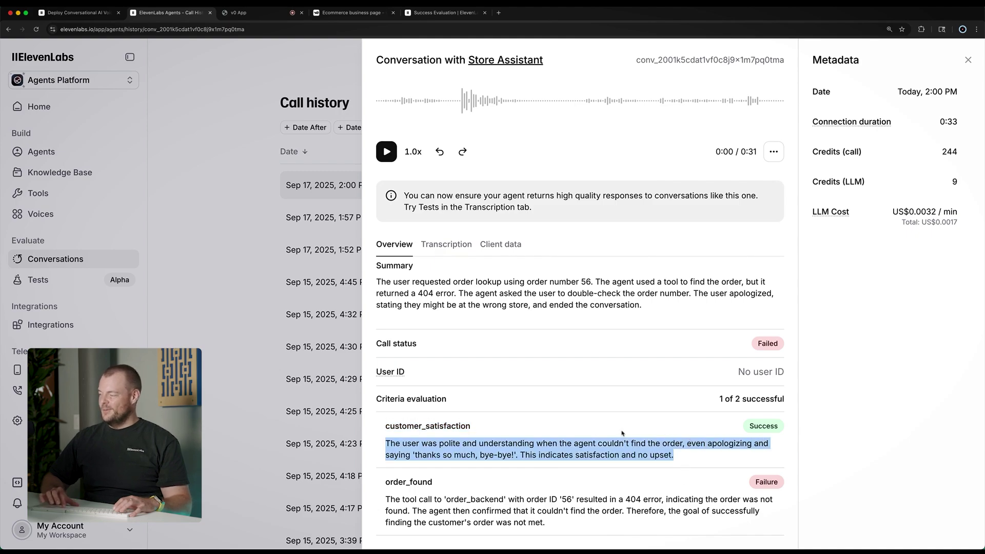
{"action": "left_click", "coordinate": [591, 432]}
{"action": "double_click", "coordinate": [518, 442]}
{"action": "left_click", "coordinate": [518, 442]}
{"action": "triple_click", "coordinate": [485, 453]}
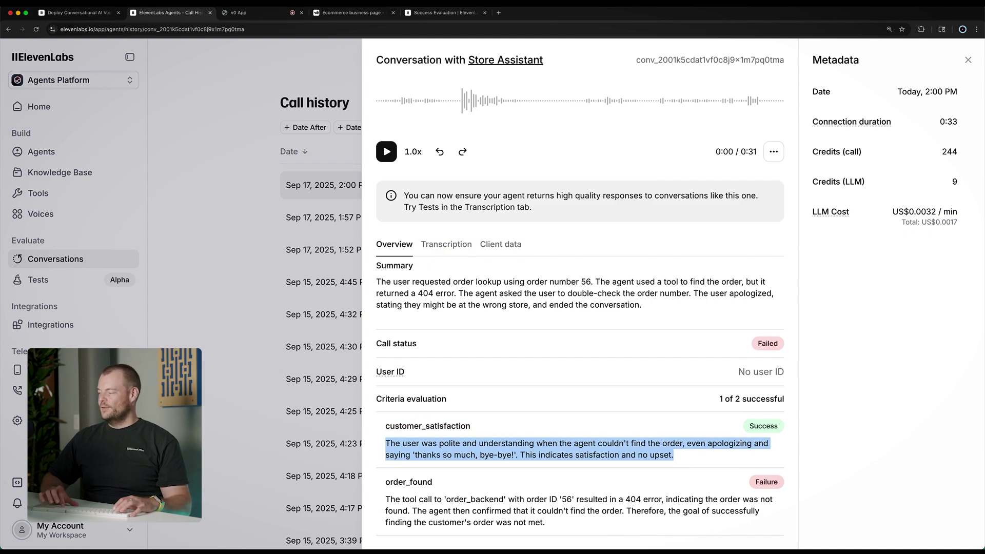
{"action": "left_click", "coordinate": [633, 499]}
Step: Check order_found's failure rationale, the 404 error for order '56', then close the details
{"action": "double_click", "coordinate": [633, 500]}
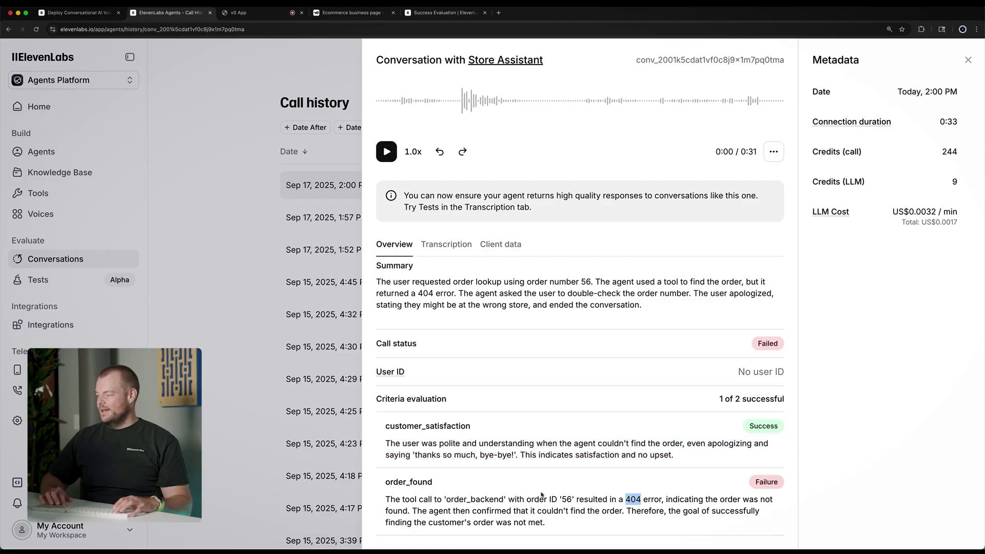
{"action": "left_click_drag", "start_coordinate": [545, 498], "coordinate": [585, 500]}
{"action": "left_click", "coordinate": [570, 486]}
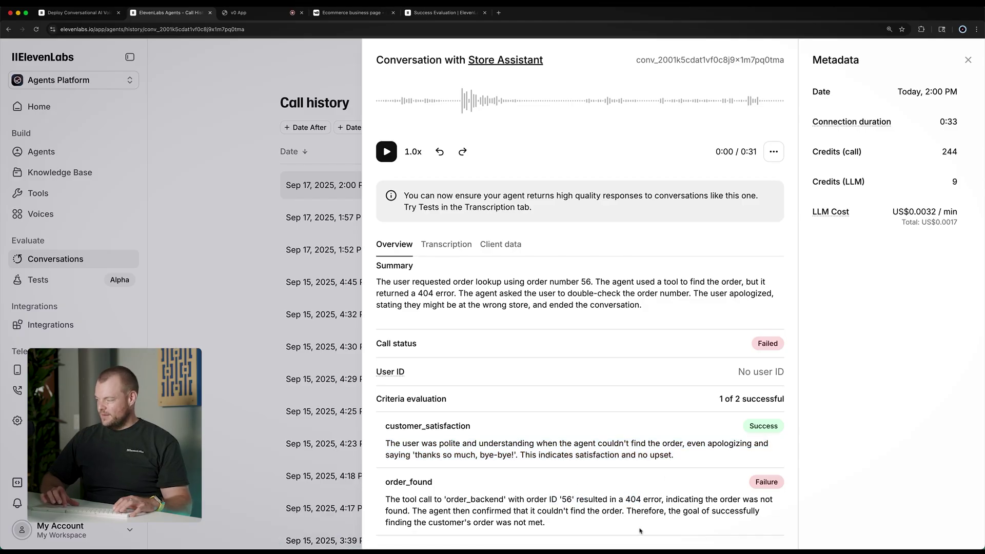
{"action": "triple_click", "coordinate": [647, 495]}
{"action": "left_click", "coordinate": [623, 427]}
{"action": "double_click", "coordinate": [622, 427]}
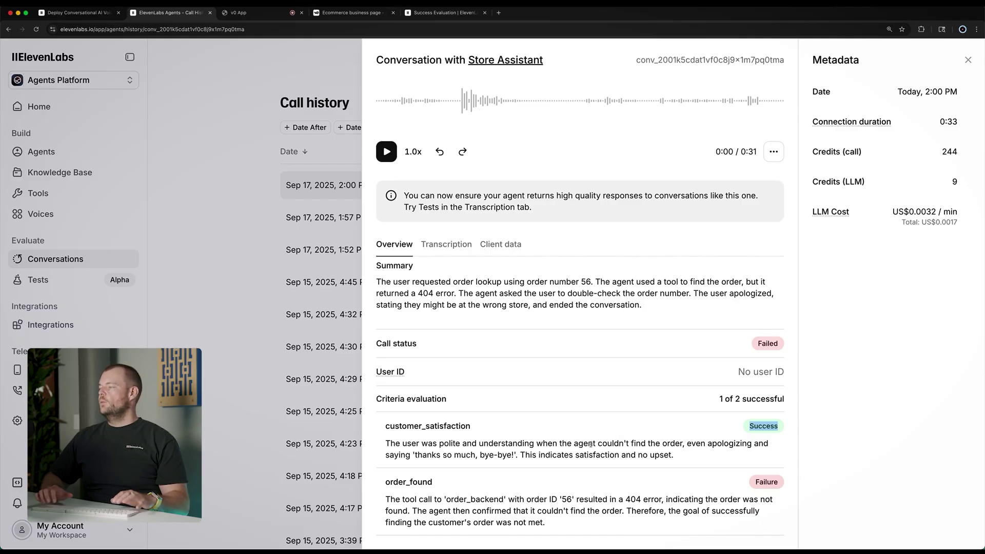
{"action": "left_click", "coordinate": [233, 180]}
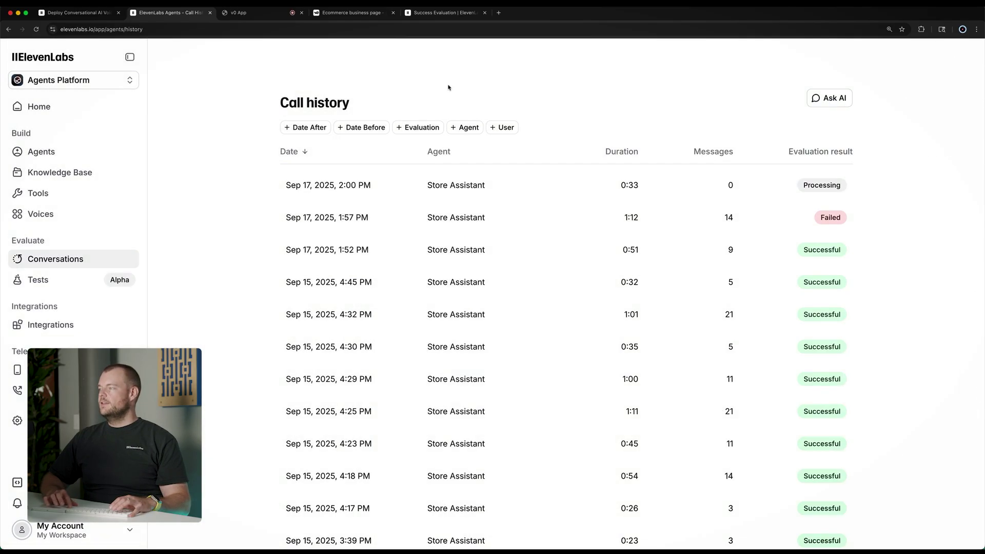
Step: In the Success Evaluation docs, highlight the customer satisfaction and issue resolution examples
{"action": "left_click", "coordinate": [445, 13]}
{"action": "scroll", "coordinate": [252, 195], "scroll_direction": "down", "scroll_amount": 5}
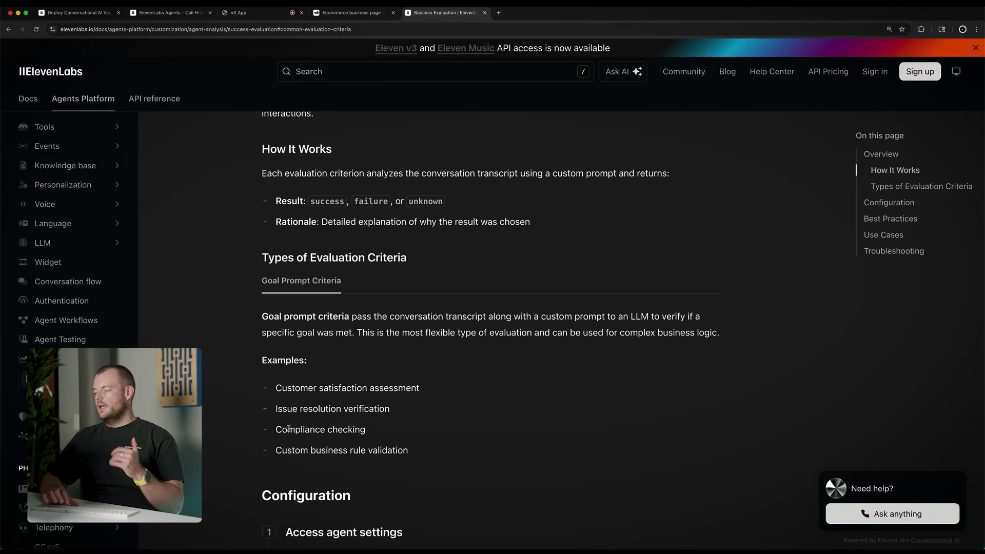
{"action": "triple_click", "coordinate": [290, 388]}
{"action": "scroll", "coordinate": [290, 388], "scroll_direction": "down", "scroll_amount": 2}
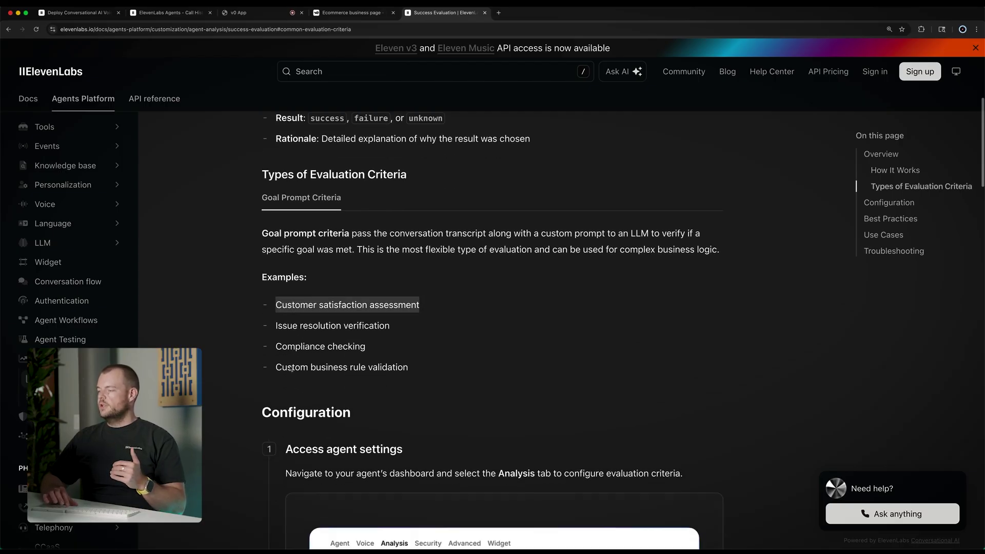
{"action": "double_click", "coordinate": [285, 326]}
{"action": "triple_click", "coordinate": [284, 327]}
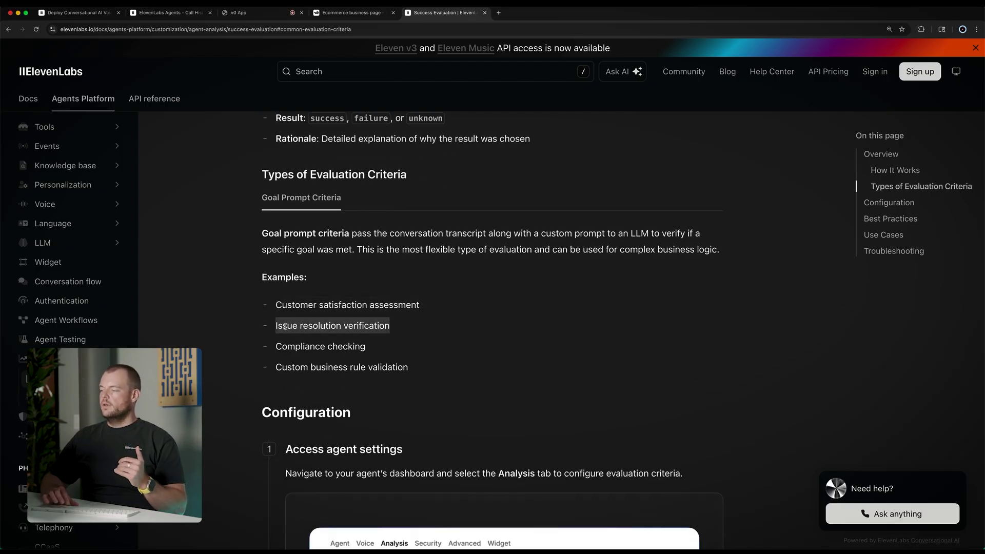
Step: Highlight the custom business rule validation and compliance checking criteria examples
{"action": "scroll", "coordinate": [285, 326], "scroll_direction": "down", "scroll_amount": 2}
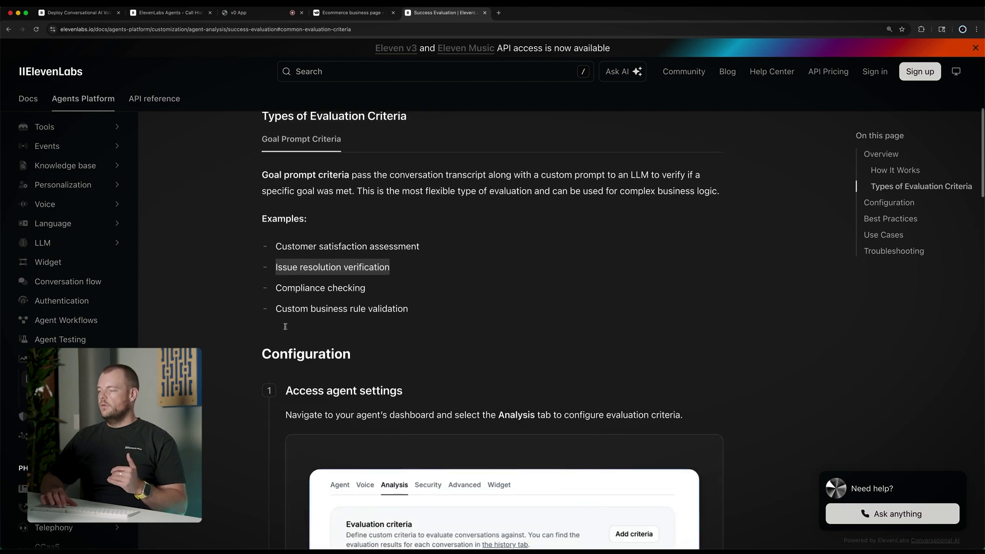
{"action": "double_click", "coordinate": [291, 308]}
{"action": "triple_click", "coordinate": [291, 308]}
{"action": "left_click", "coordinate": [293, 269]}
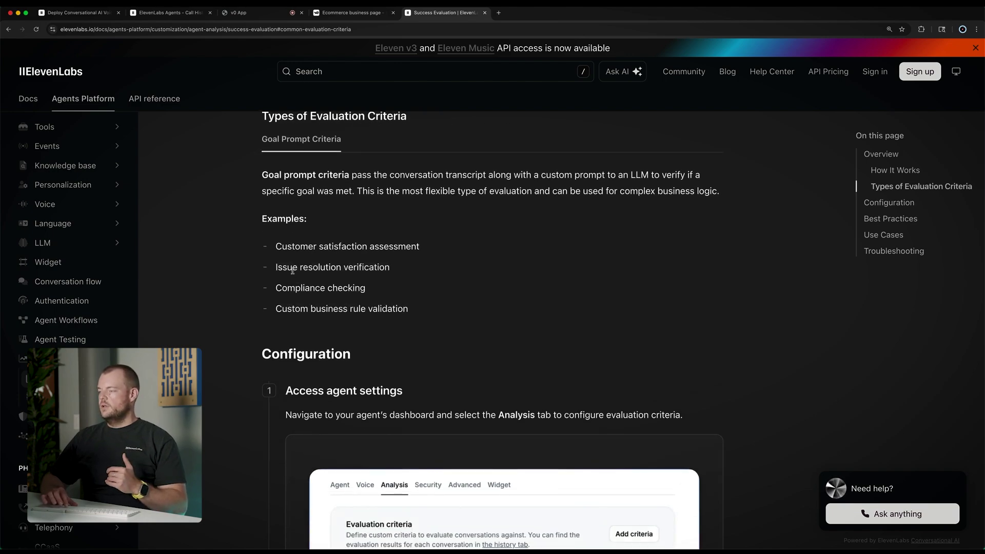
{"action": "double_click", "coordinate": [294, 269]}
{"action": "triple_click", "coordinate": [295, 269]}
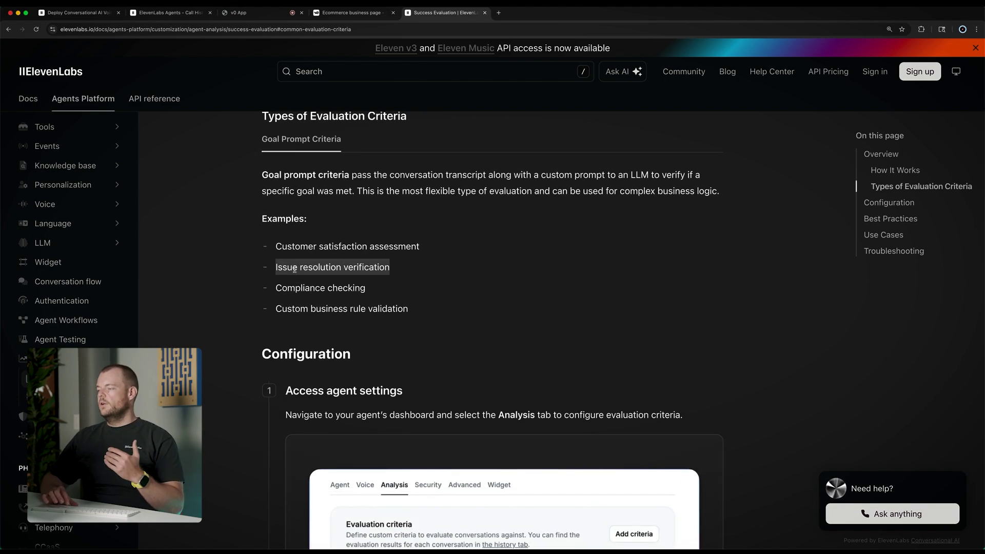
{"action": "scroll", "coordinate": [295, 269], "scroll_direction": "down", "scroll_amount": 1}
{"action": "double_click", "coordinate": [294, 271]}
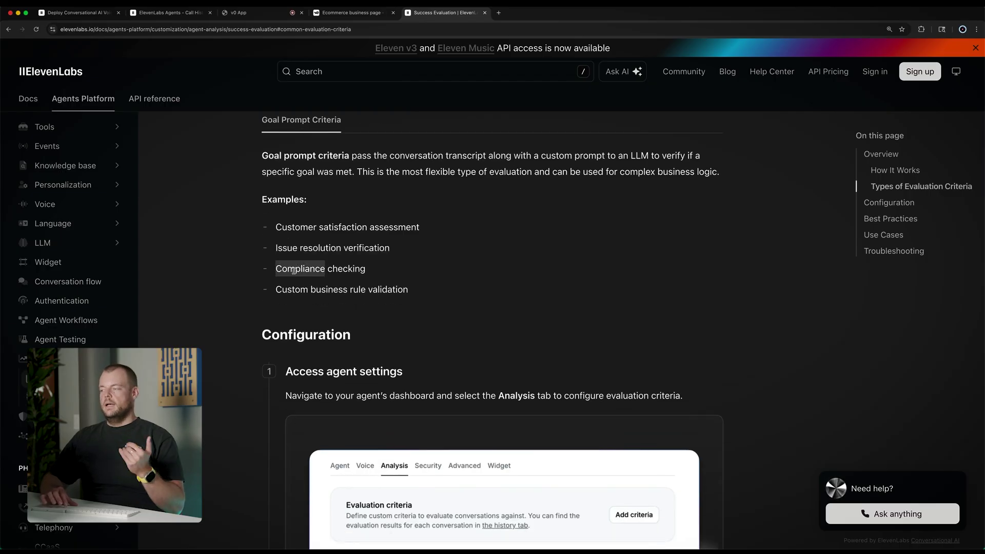
{"action": "triple_click", "coordinate": [294, 270]}
{"action": "scroll", "coordinate": [287, 264], "scroll_direction": "down", "scroll_amount": 6}
{"action": "scroll", "coordinate": [250, 249], "scroll_direction": "up", "scroll_amount": 3}
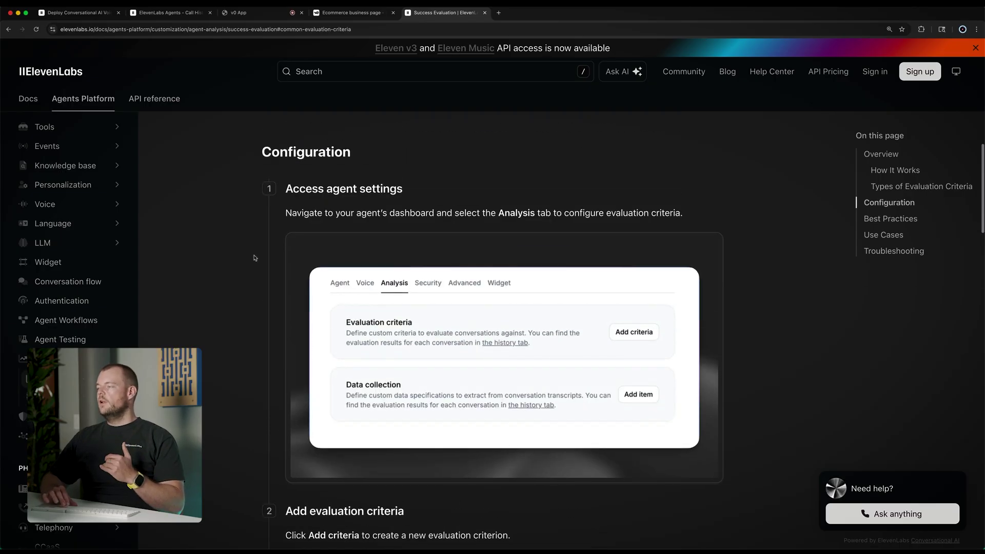
{"action": "scroll", "coordinate": [249, 249], "scroll_direction": "up", "scroll_amount": 5}
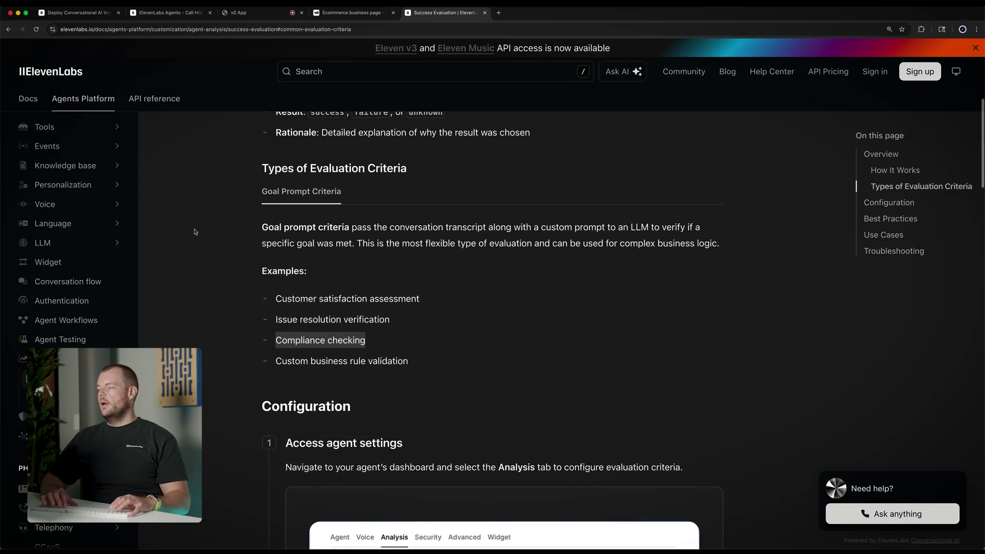